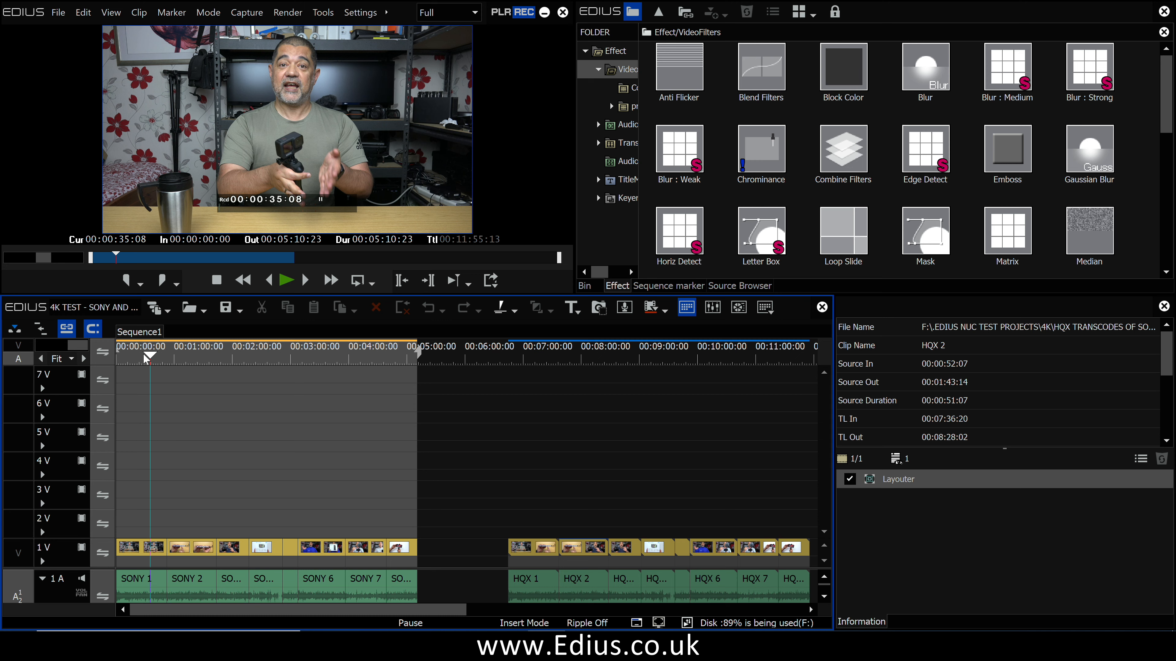
Step: Play back the SONY clips from several points between the start and about 00:03:30 on the timeline
left_click(186, 348)
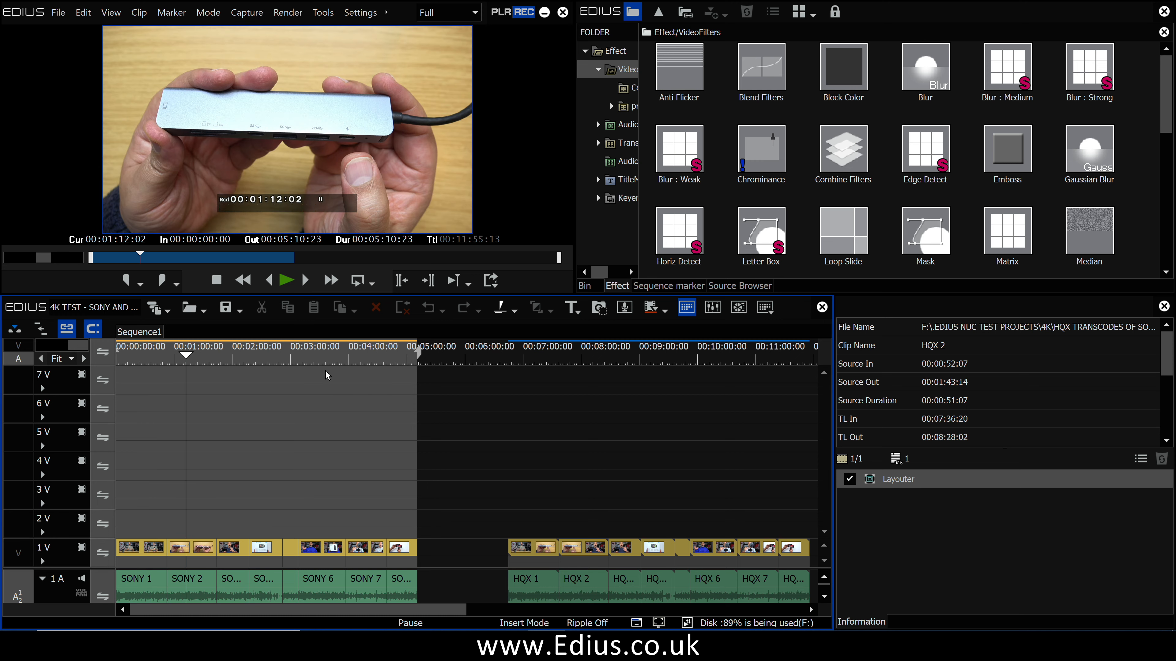
left_click(231, 354)
key("space")
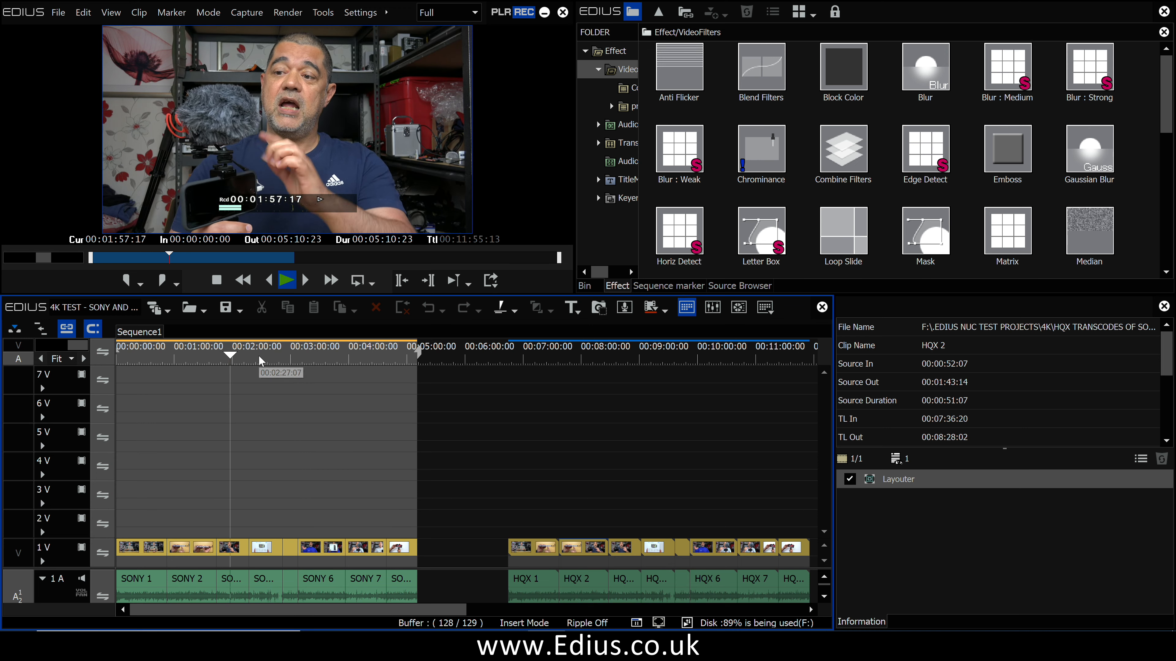
left_click(259, 356)
key("space")
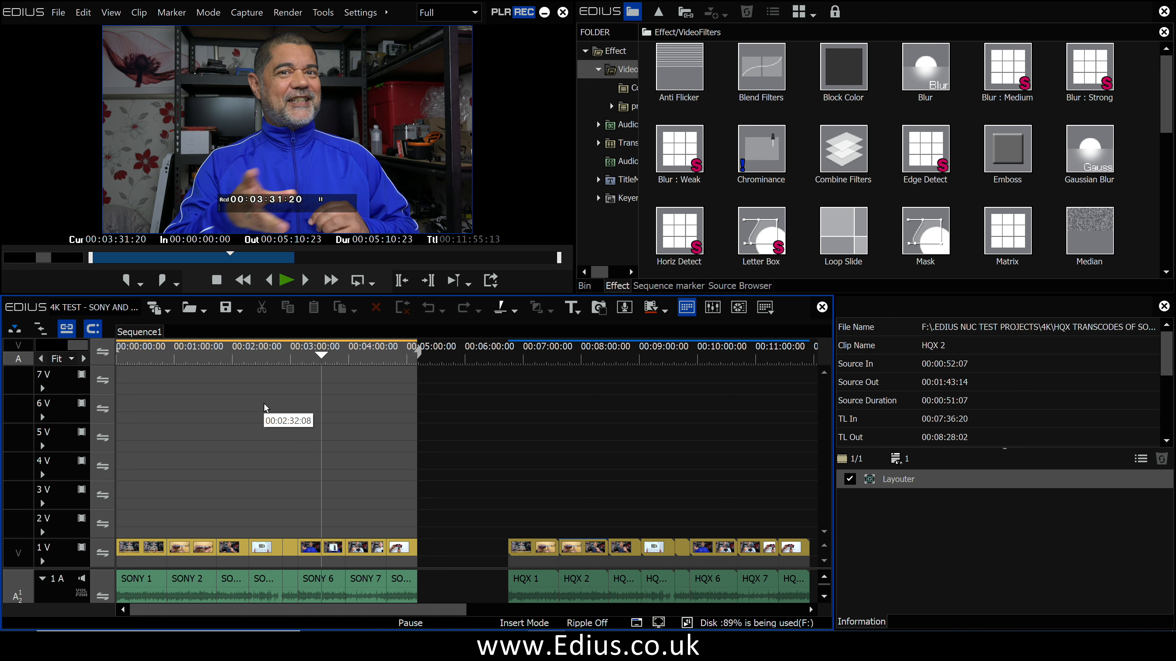
left_click(146, 360)
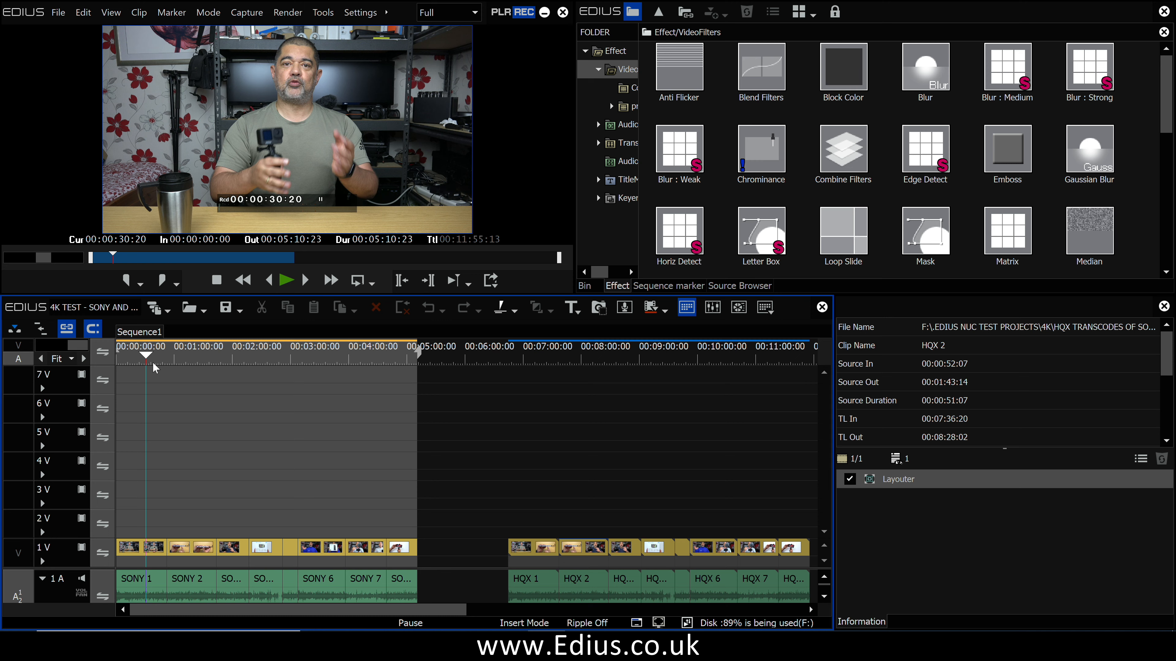
Step: Delete the audio of all SONY clips from SONY 2 onward, keeping their video and the SONY 1 audio
left_click(192, 546)
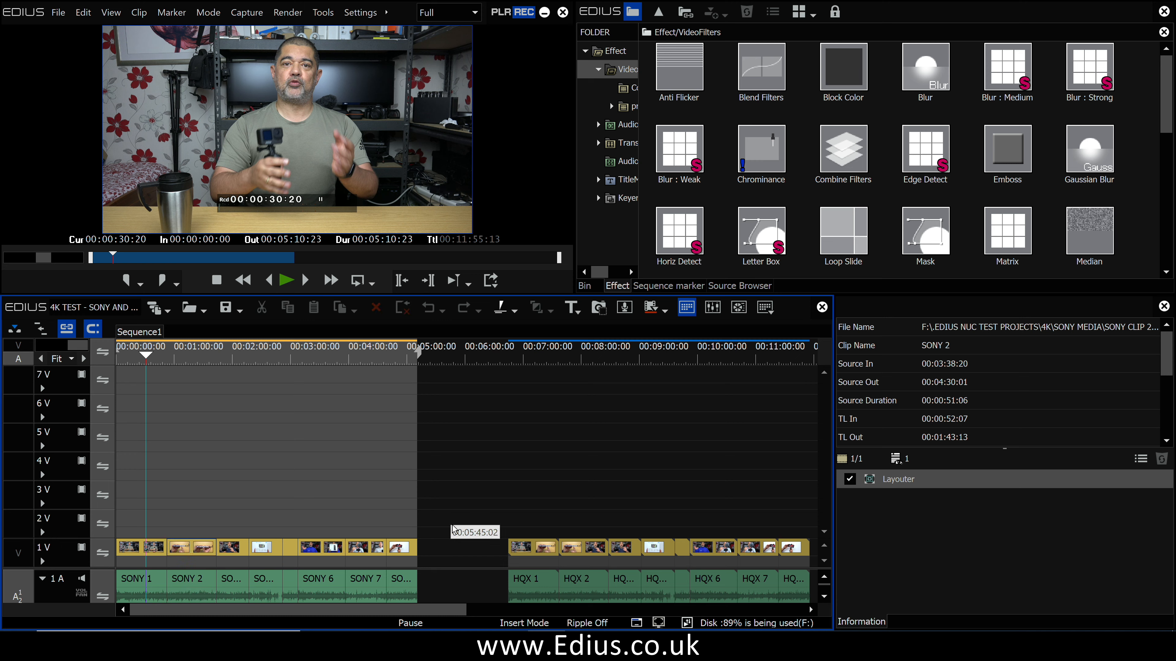
left_click_drag(454, 530, 186, 619)
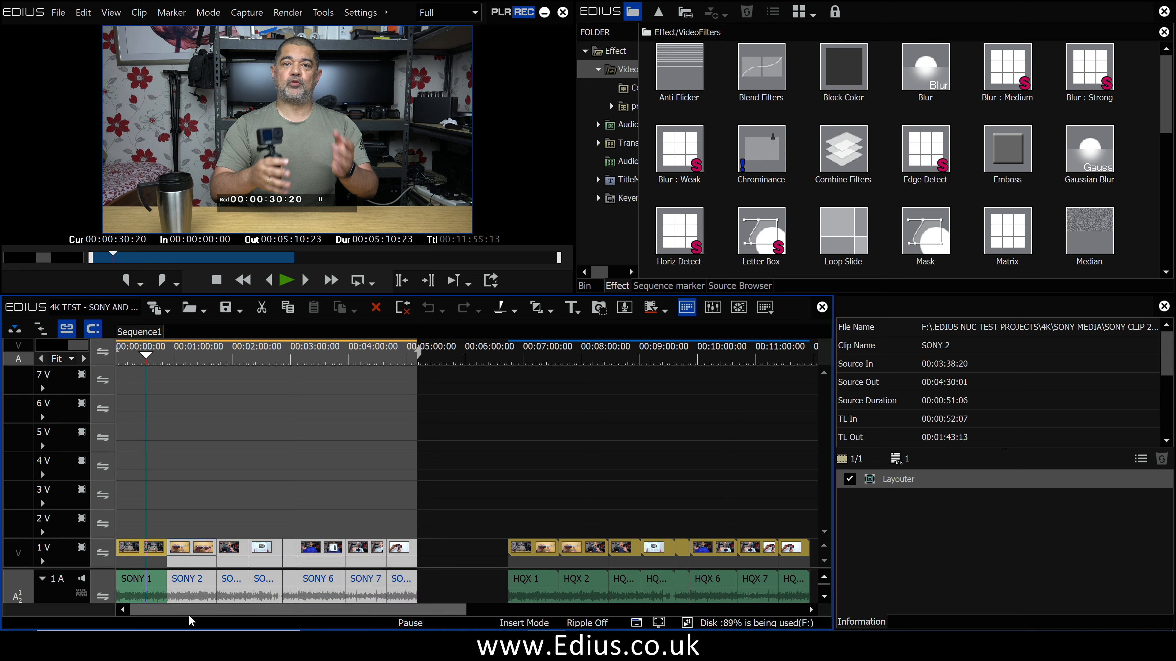
left_click_drag(462, 572, 190, 595)
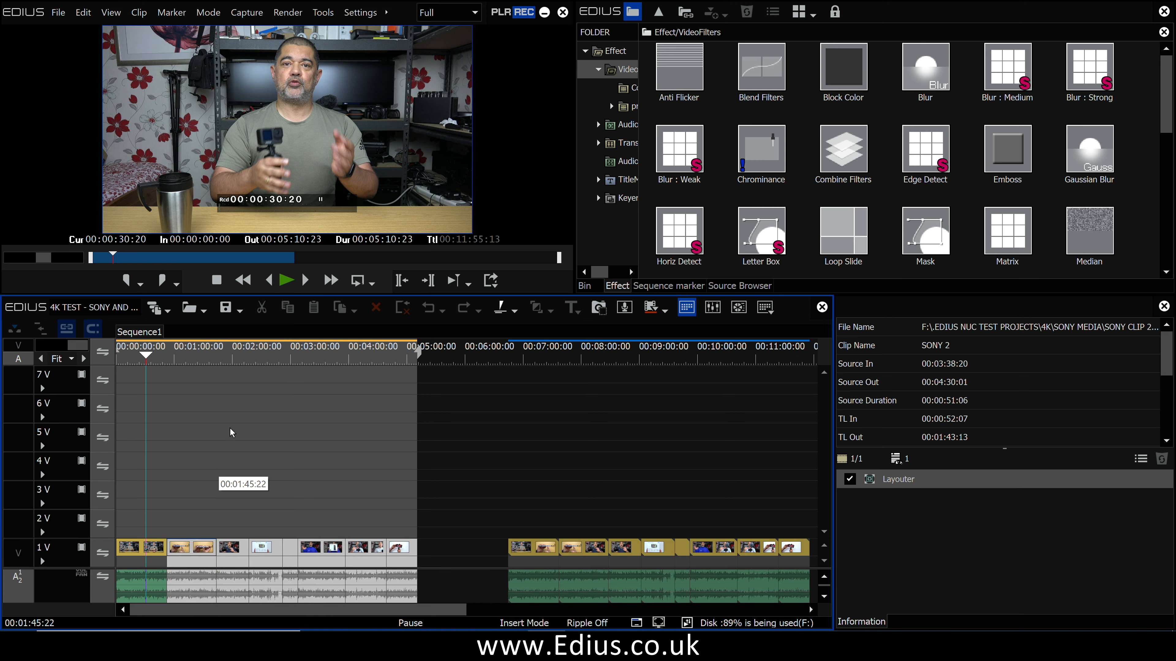
key("Delete")
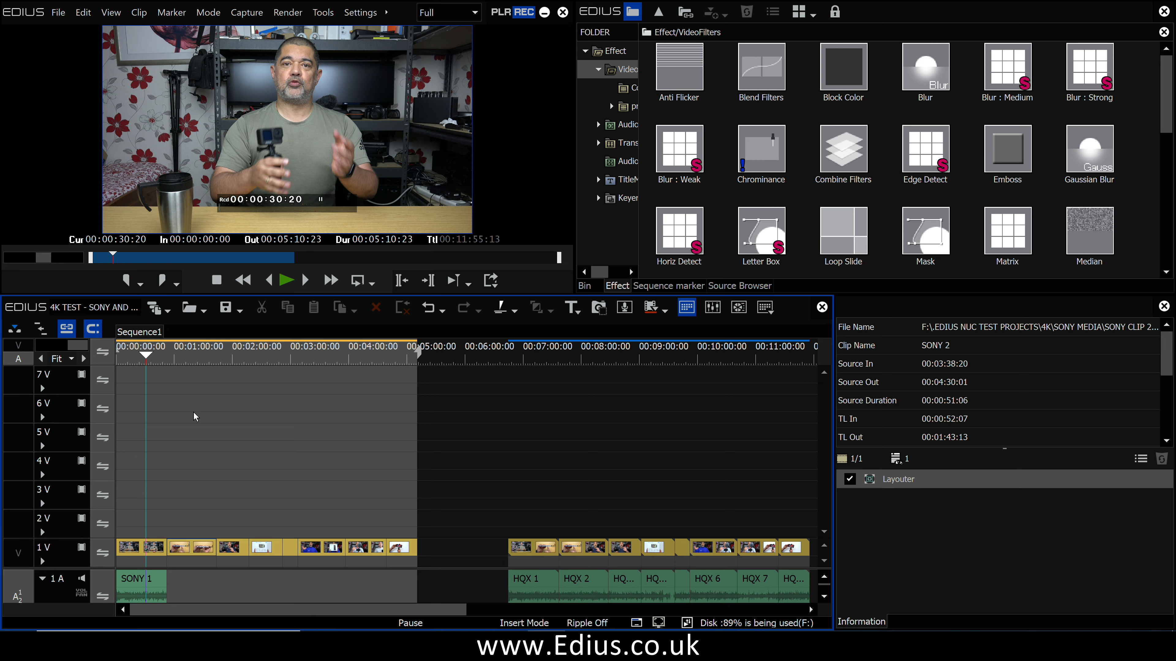
Step: Move the SONY 2 video clip to the start of track 2V, above SONY 1
left_click(190, 357)
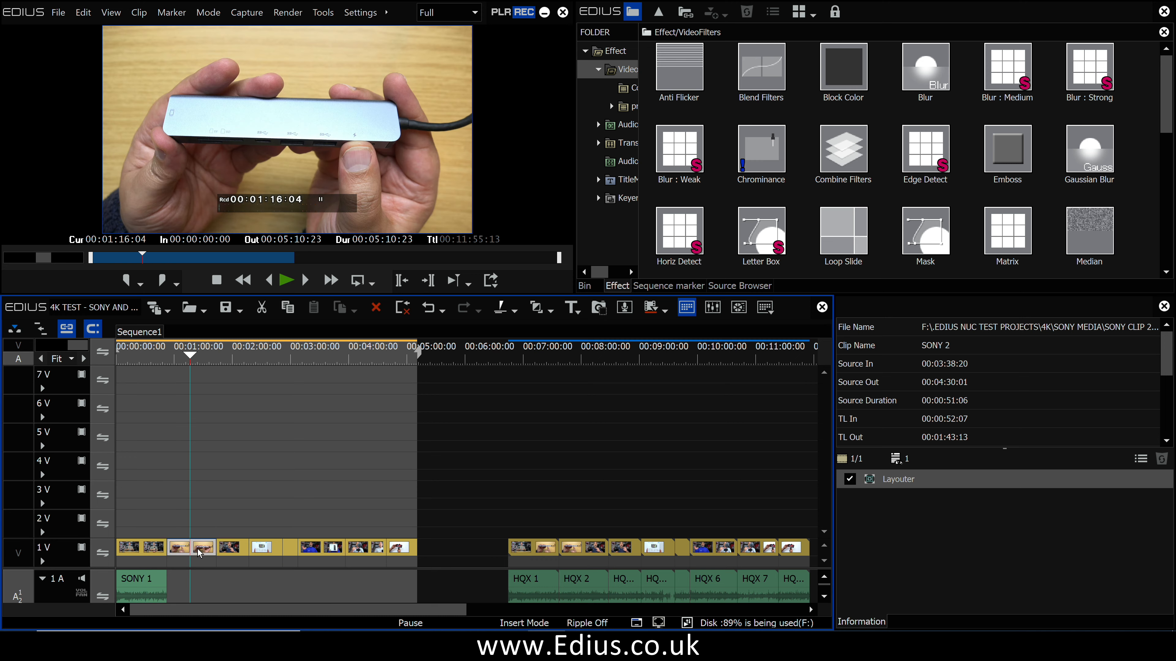
left_click_drag(198, 547, 145, 524)
left_click(131, 355)
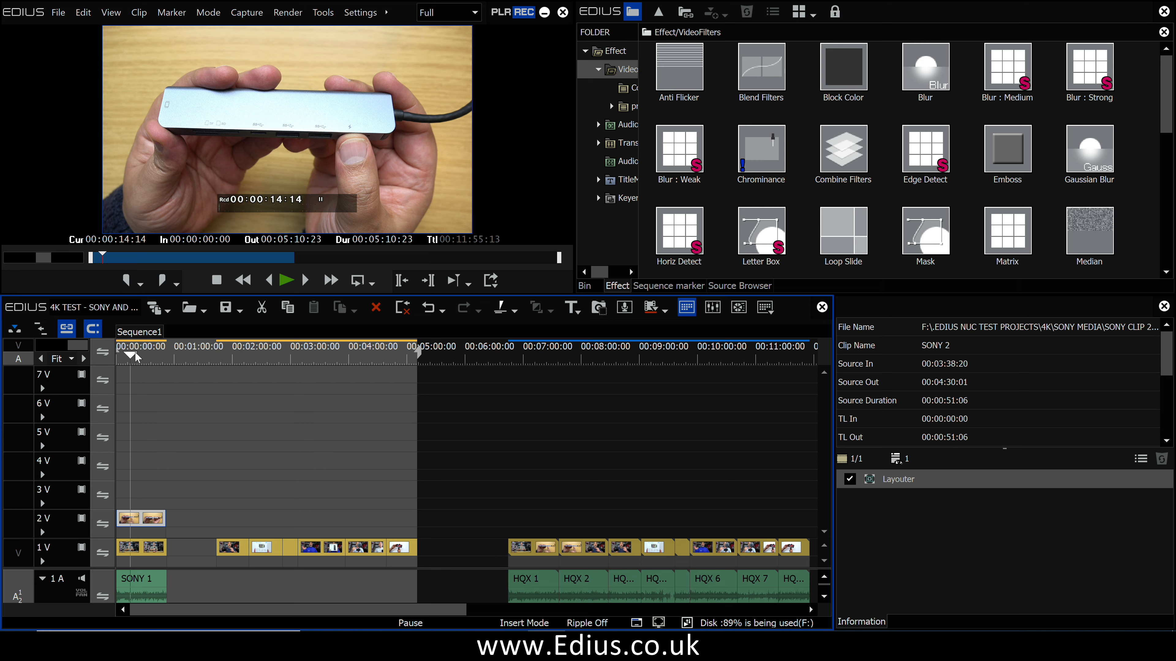
Step: Play the two-layer picture-in-picture section from about 00:00:11 to 00:00:40
left_click(130, 362)
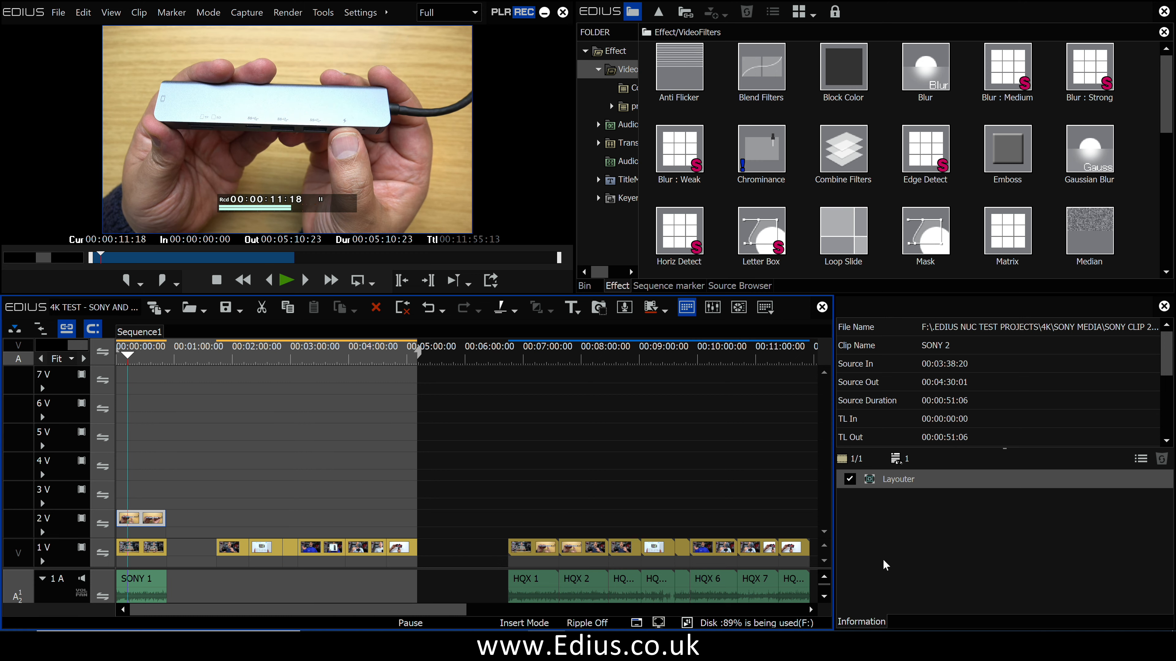
key("space")
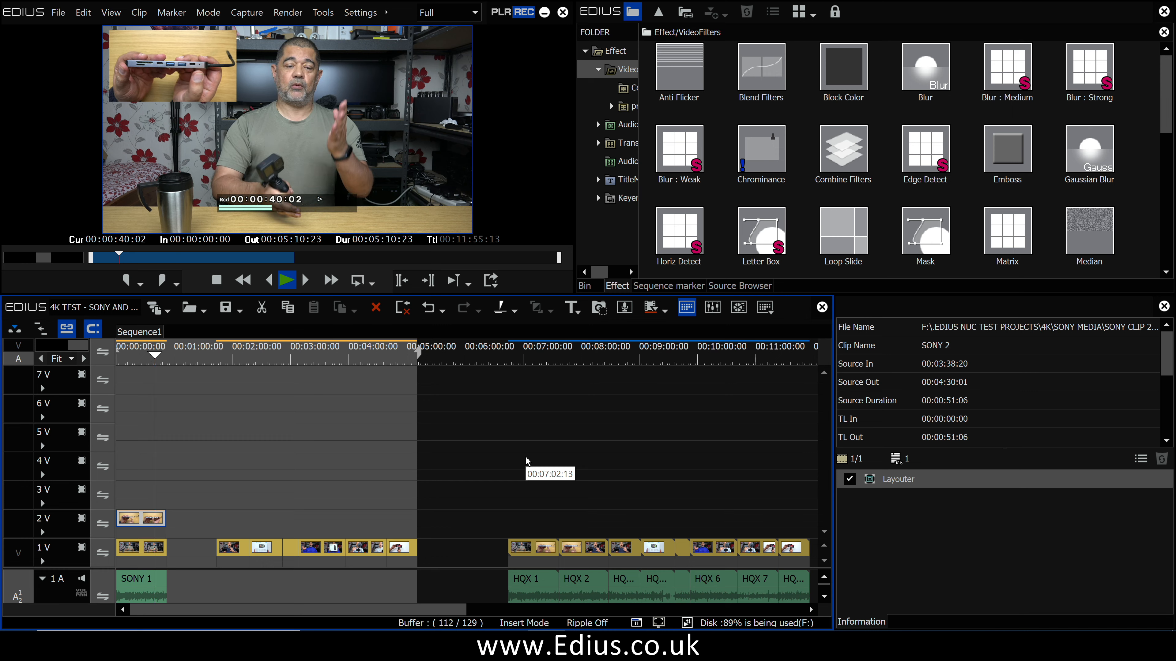
key("space")
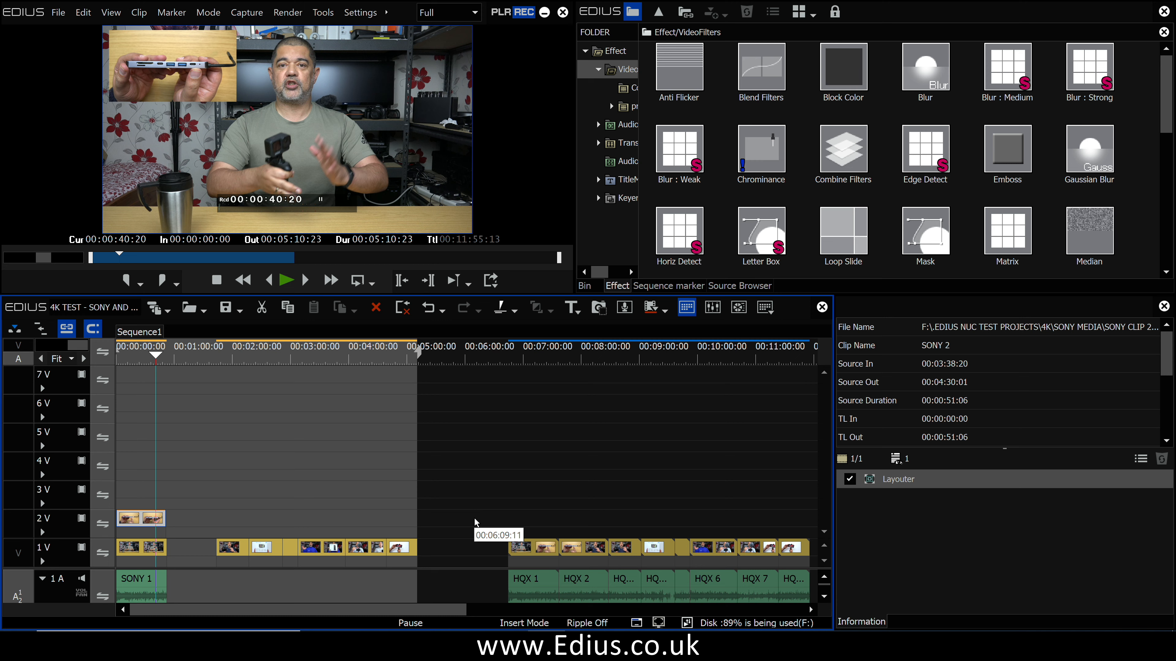
Step: Move the SONY 3 video clip to the start of track 3V, above the other two layers
double_click(233, 548)
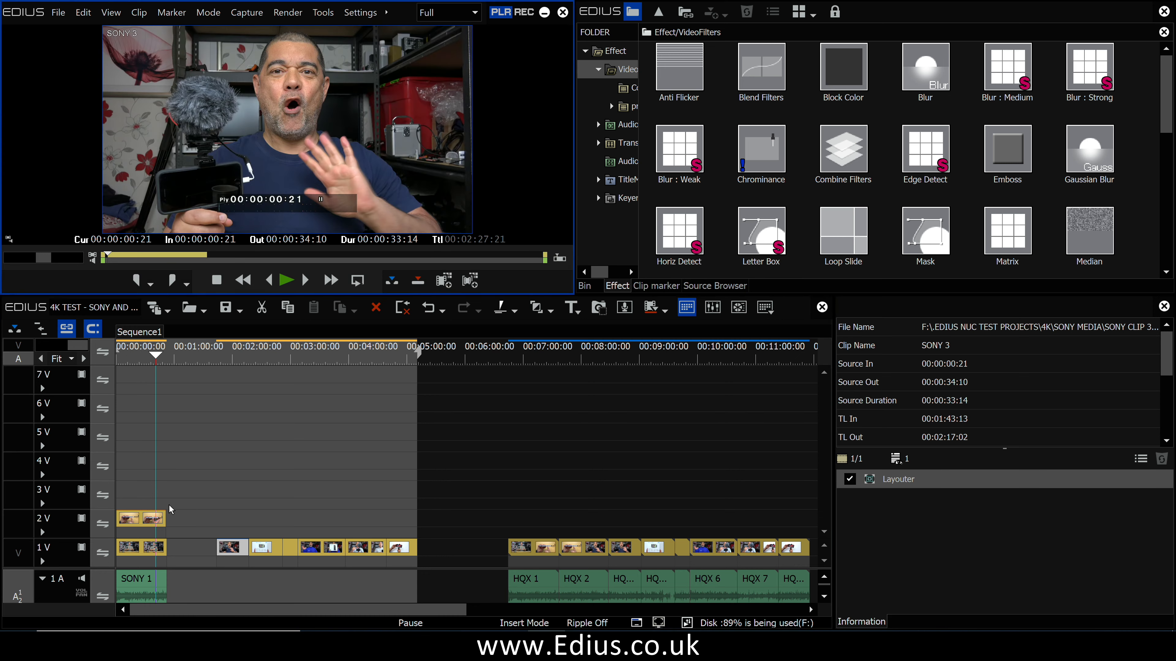
left_click_drag(233, 548, 132, 489)
left_click(118, 361)
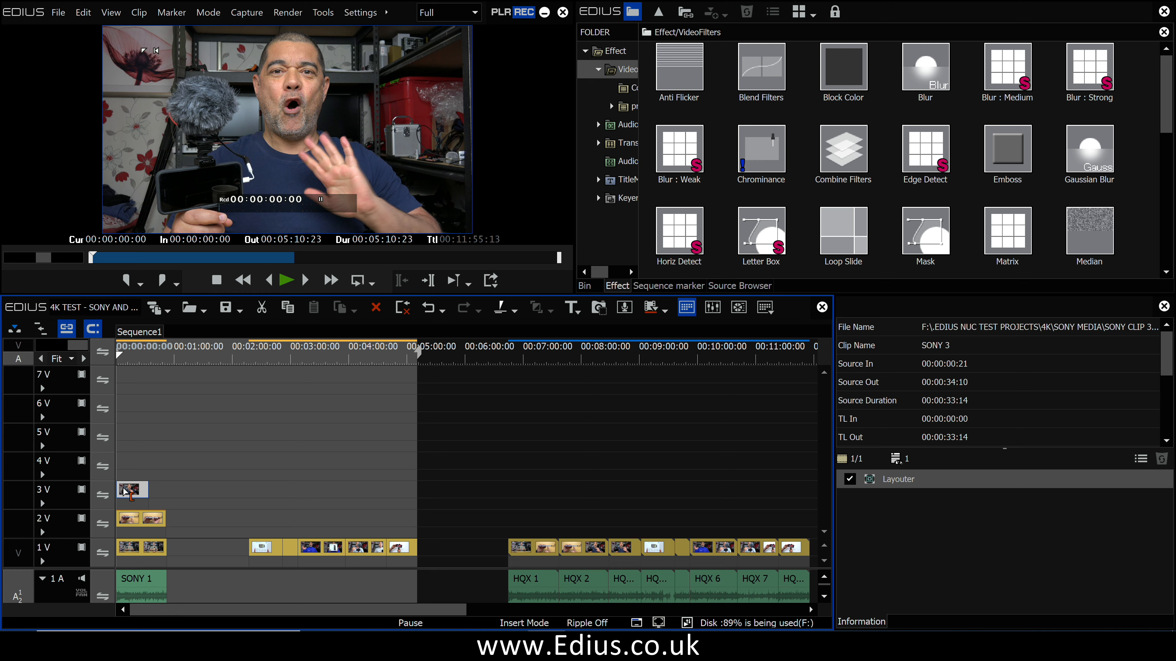
Step: In SONY 3's Layouter, place the picture scaled to 21.22% at X -37.17%, Y 35.07%, and enable keyframing for all parameters
double_click(898, 479)
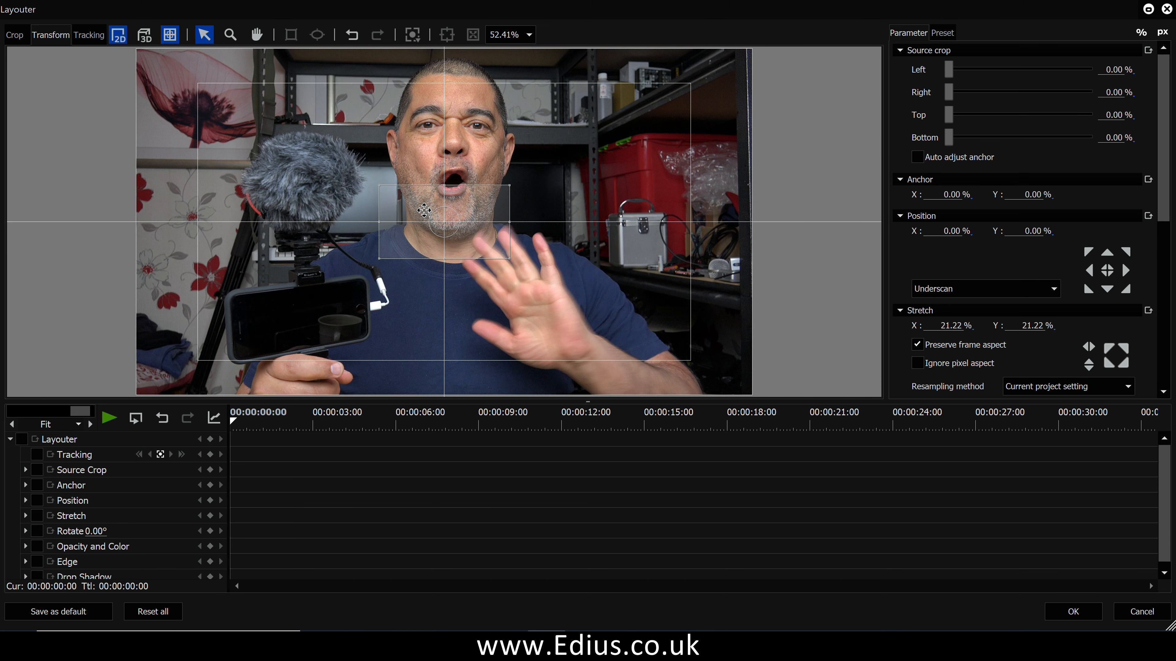
left_click_drag(424, 211, 195, 331)
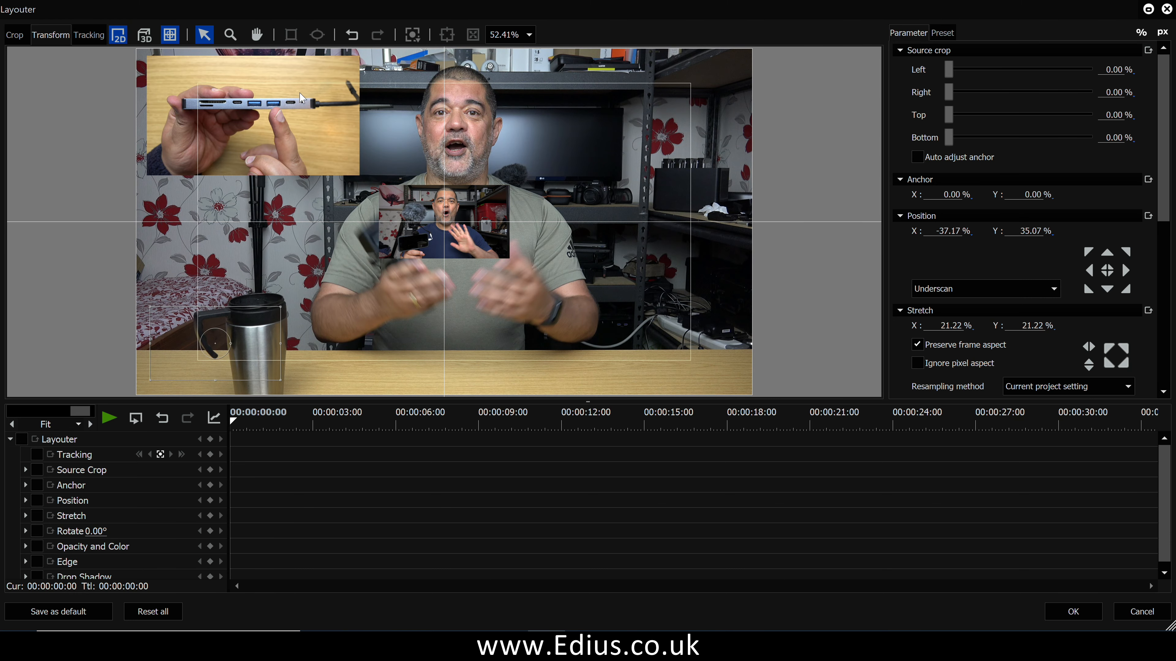
left_click(21, 439)
Step: Keyframe the SONY 3 inset to the lower-right at 00:00:00:04 (X 37.62%, Y 35.51%) and back to the lower-left at 00:00:00:09
left_click(235, 420)
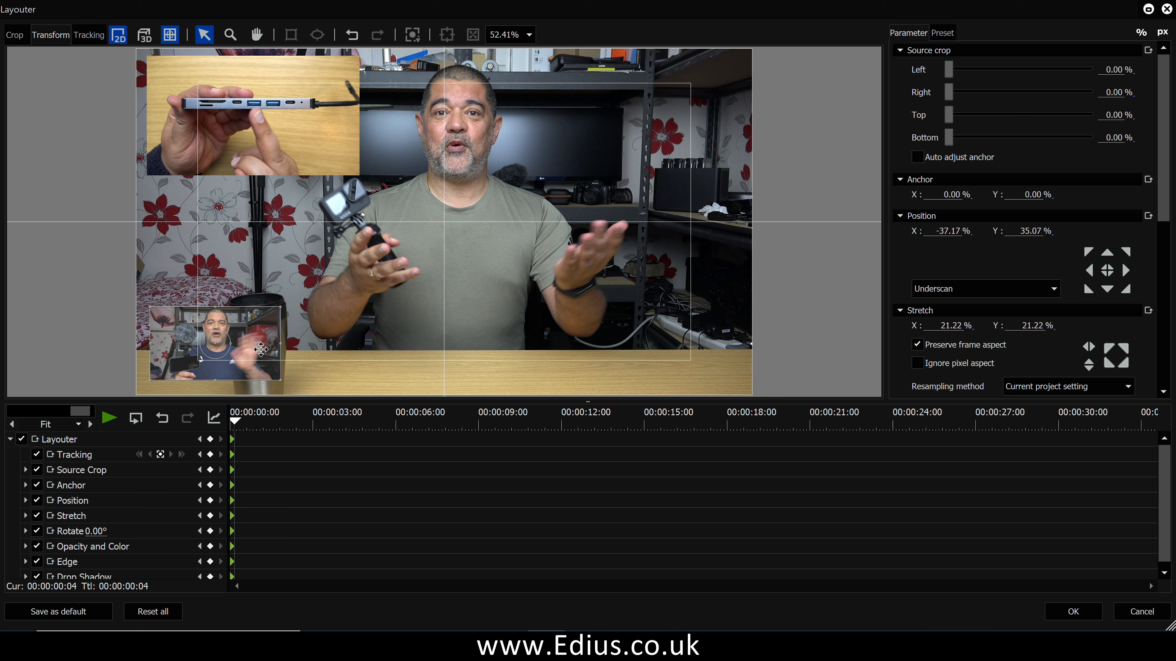
left_click_drag(216, 343, 676, 345)
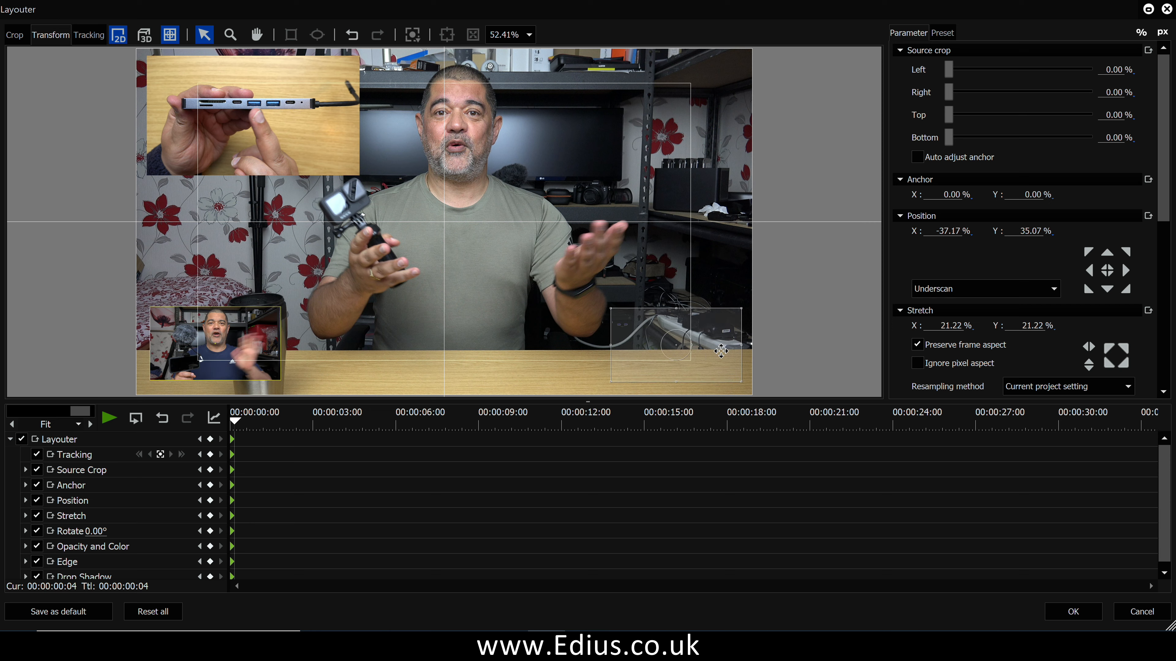
left_click(244, 424)
left_click_drag(244, 425, 239, 424)
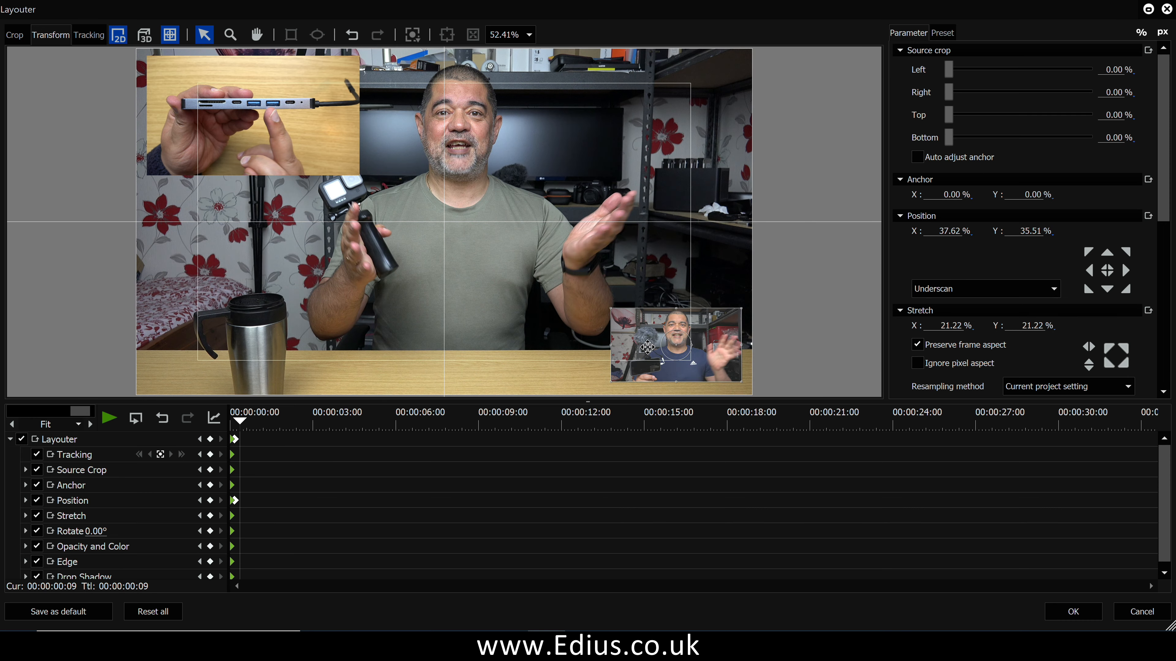
left_click_drag(648, 348, 223, 358)
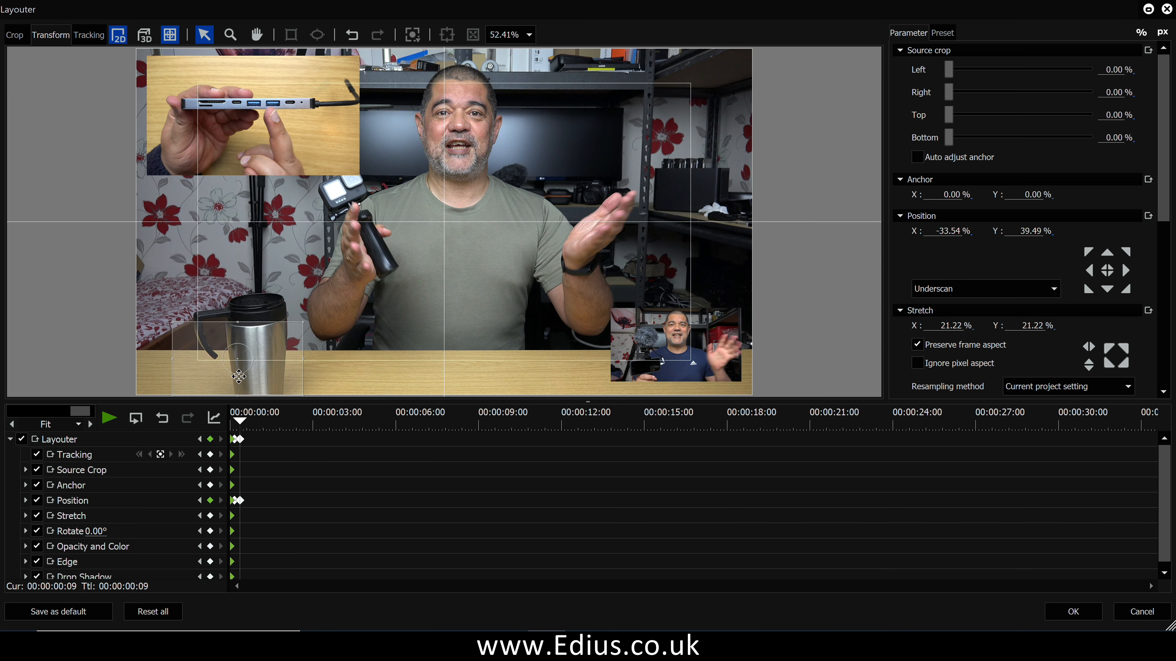
Step: Add further keyframes for the inset up to 00:00:01:00, including a position of X -27.78%, Y 17.76%
left_click_drag(239, 422, 243, 422)
left_click_drag(237, 343, 273, 283)
left_click(210, 439)
left_click_drag(258, 419, 260, 419)
left_click(210, 439)
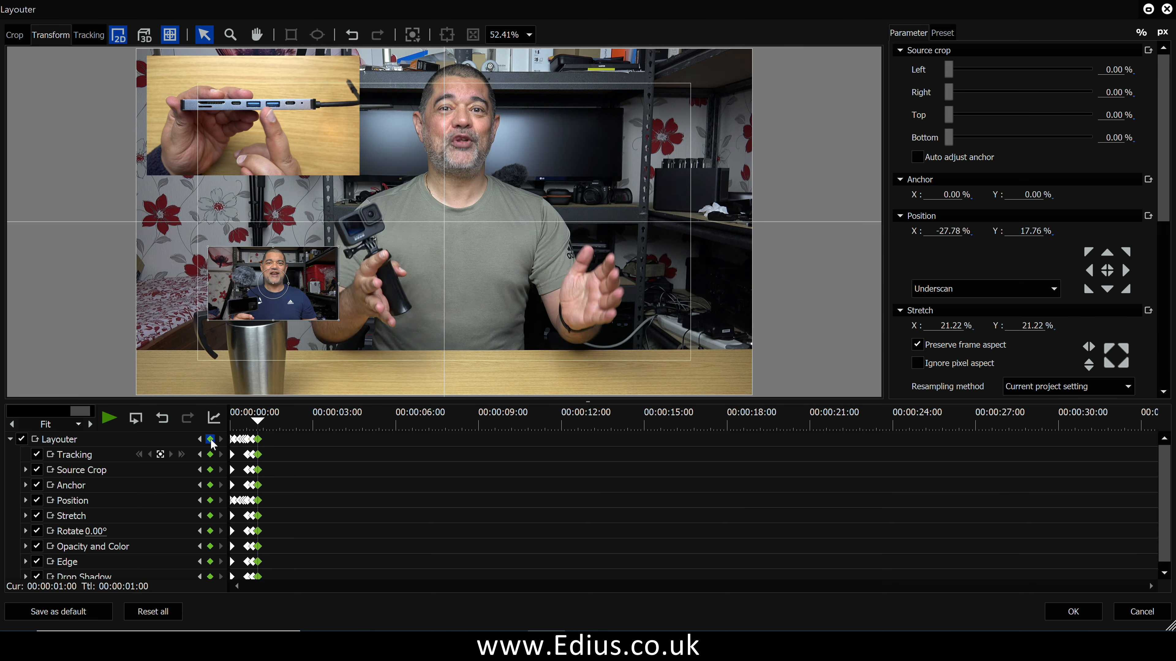
left_click_drag(297, 287, 303, 293)
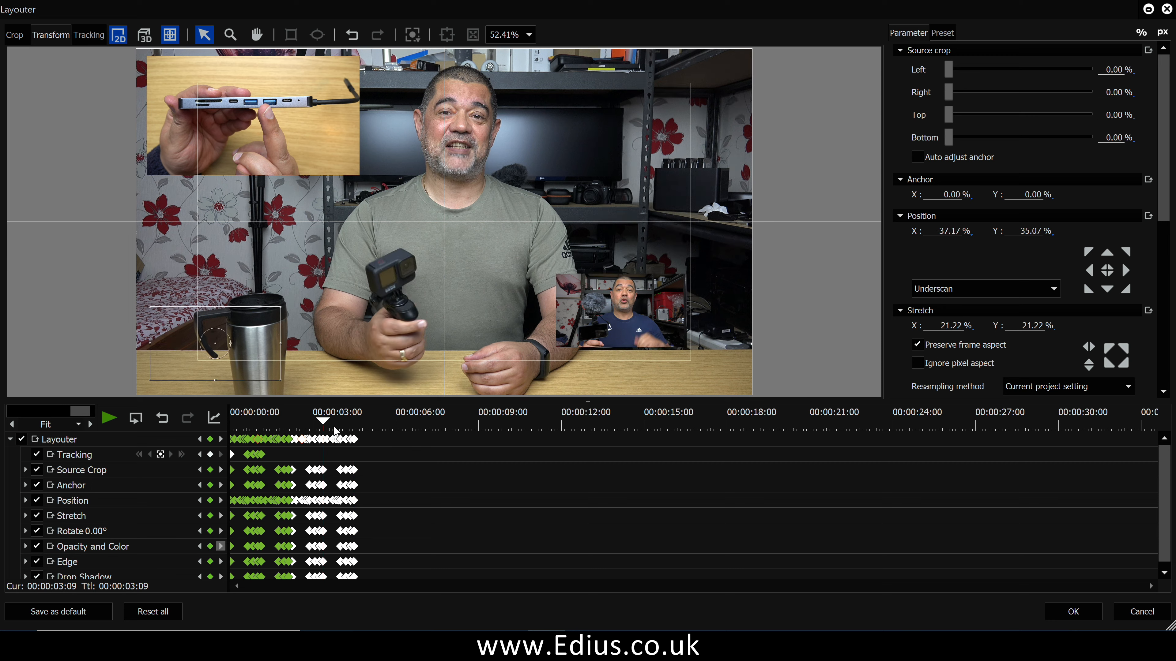
Step: Select the last group of Layouter keyframes from 00:00:03:09 onward and paste the copied keyframes at 00:00:04:09
key("Left")
left_click(410, 468)
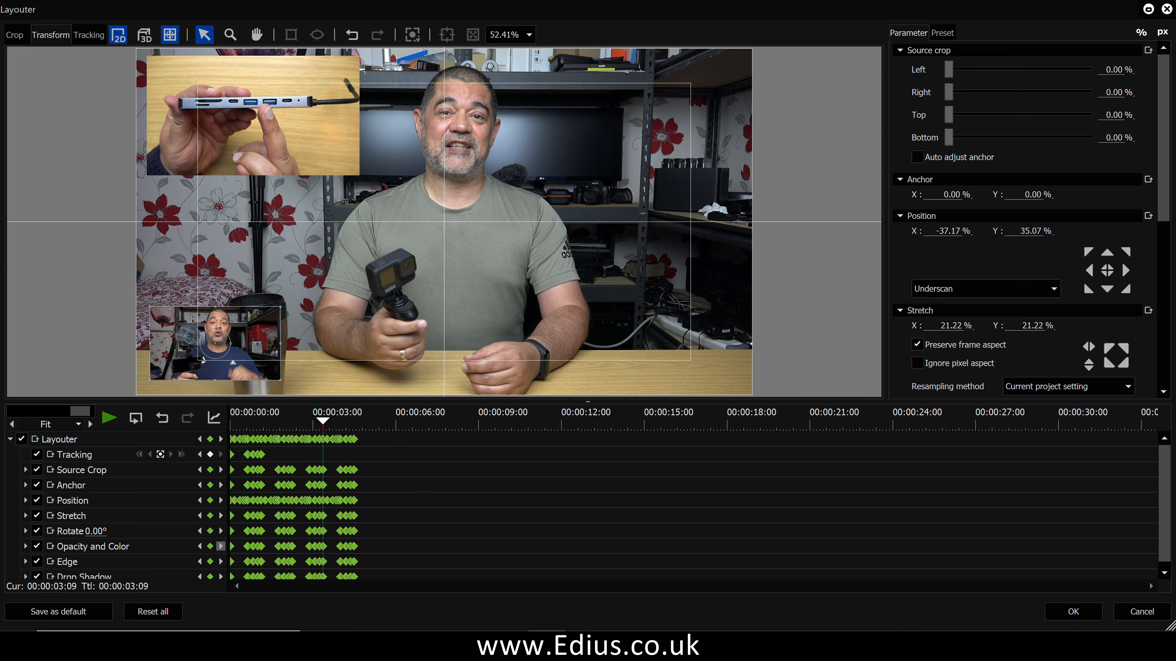
left_click_drag(324, 438, 403, 436)
left_click(353, 422)
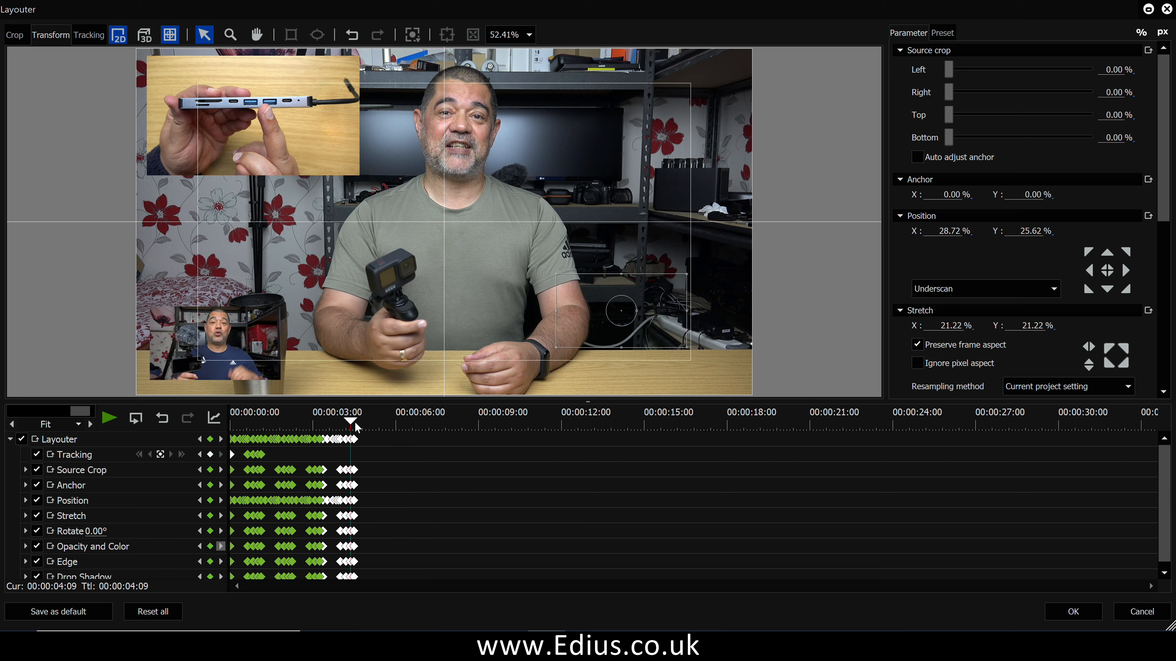
key("ctrl+v")
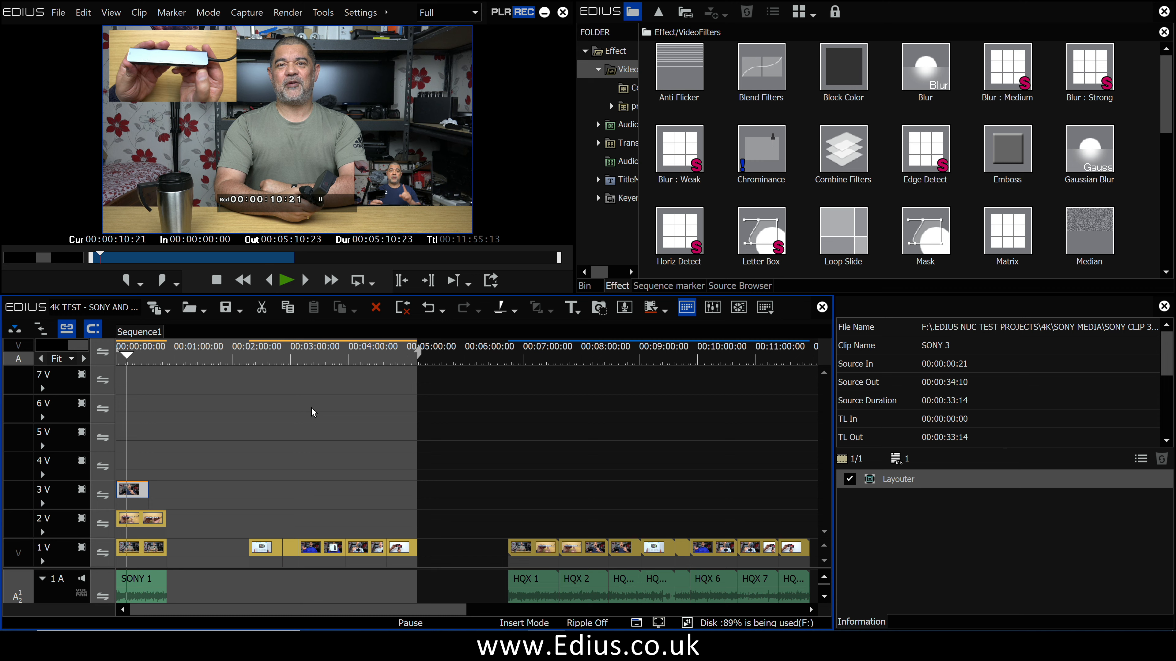
Step: Play the three-layer composite in full screen from about 00:00:10 to 00:00:20, and return to the timeline
left_click(287, 280)
key("F11")
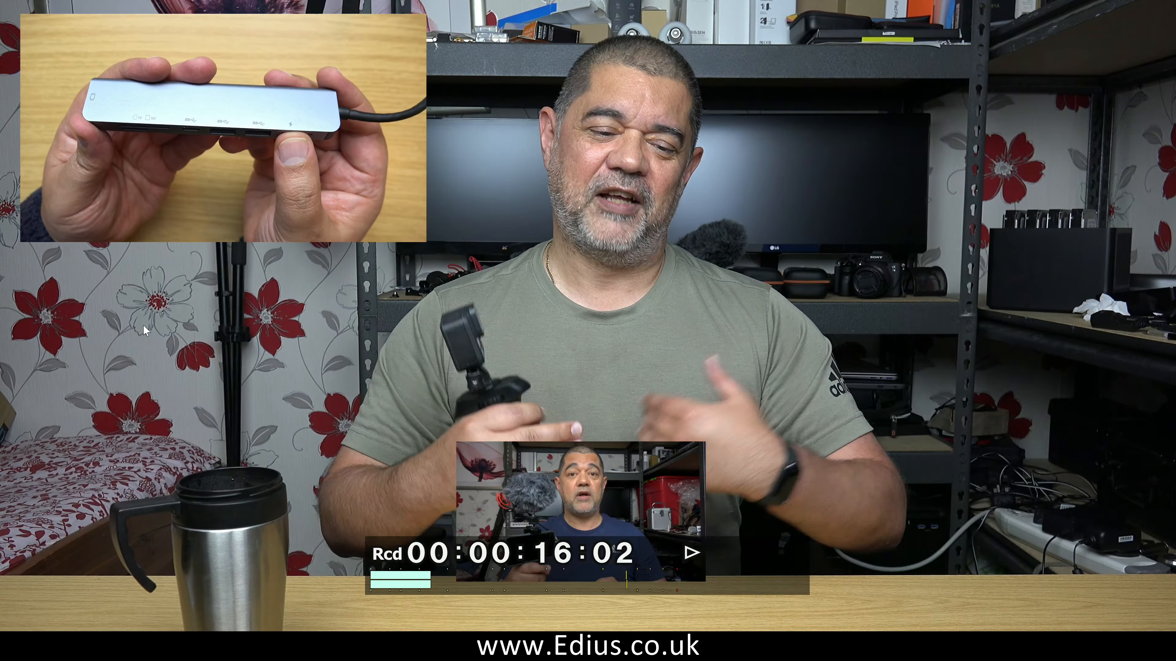
key("Escape")
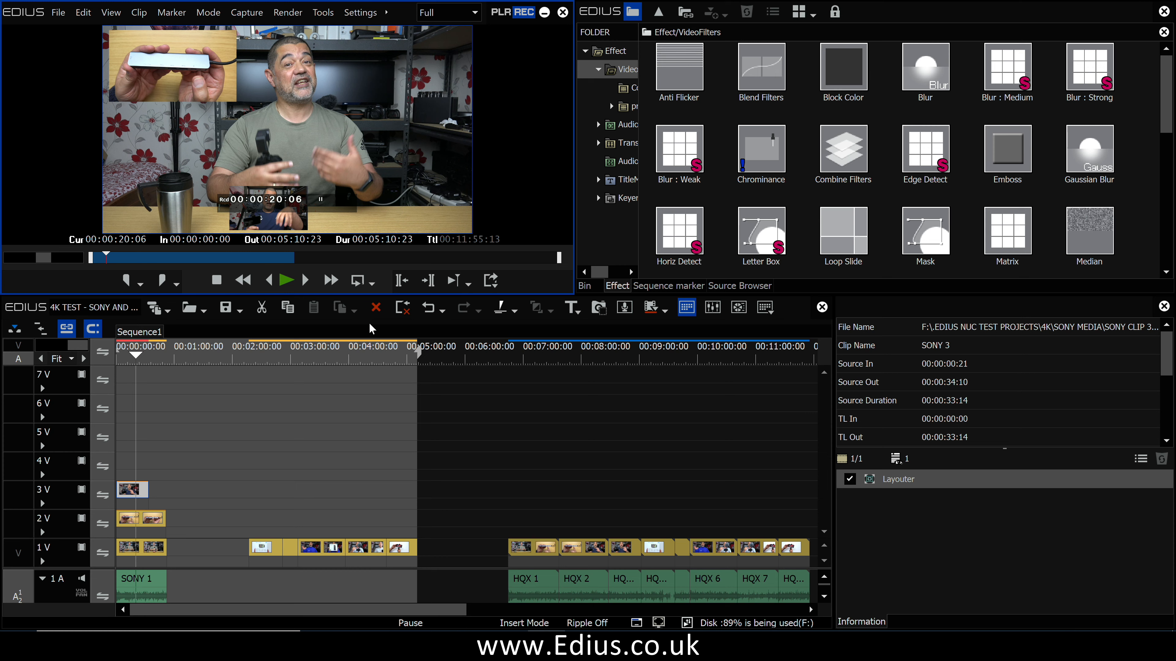